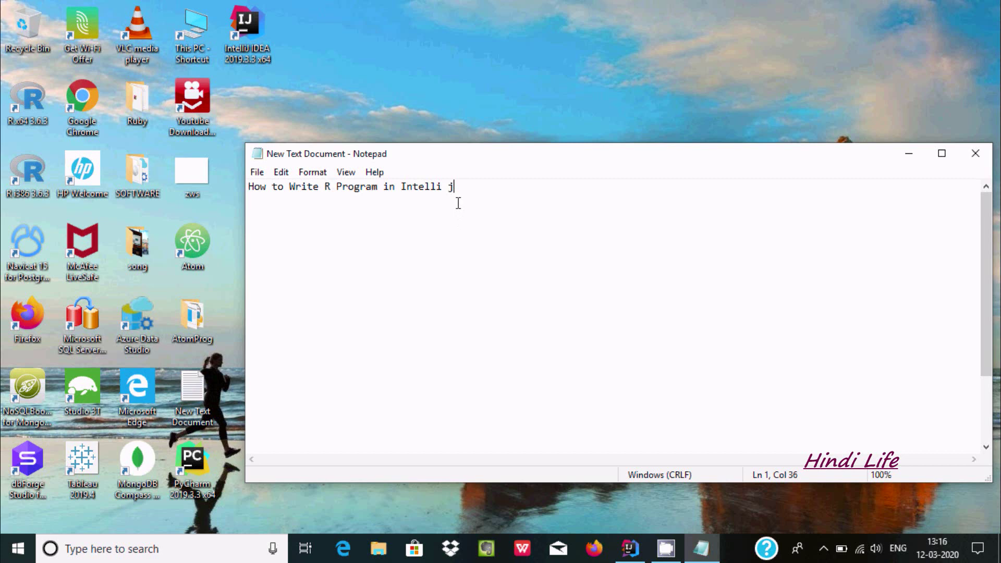
# Step: Minimise the Notepad note about writing R programs in IntelliJ to reveal the desktop
pyautogui.click(909, 154)
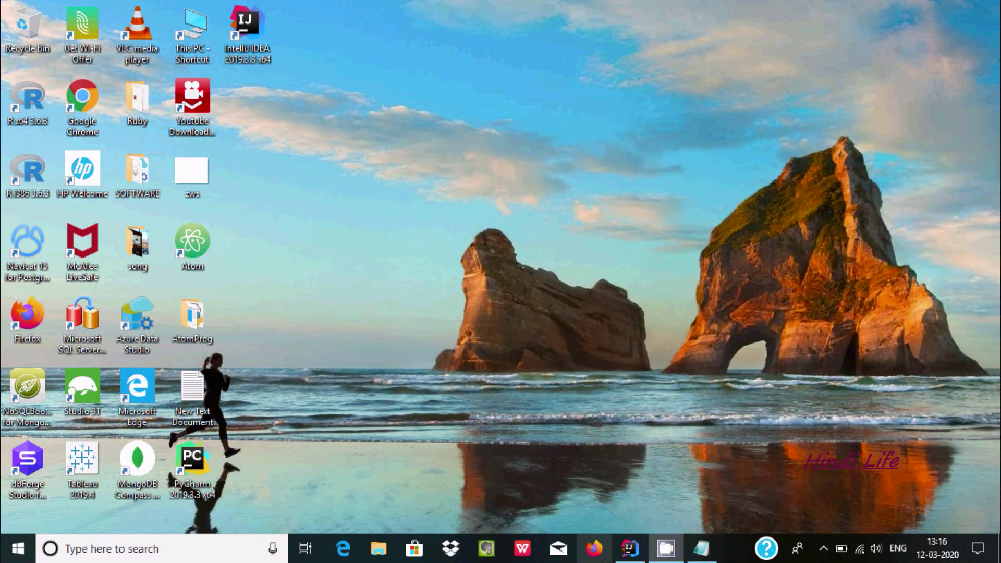
# Step: Restore IntelliJ IDEA, browse the untitled project's context menu without choosing anything, then open File
pyautogui.click(630, 549)
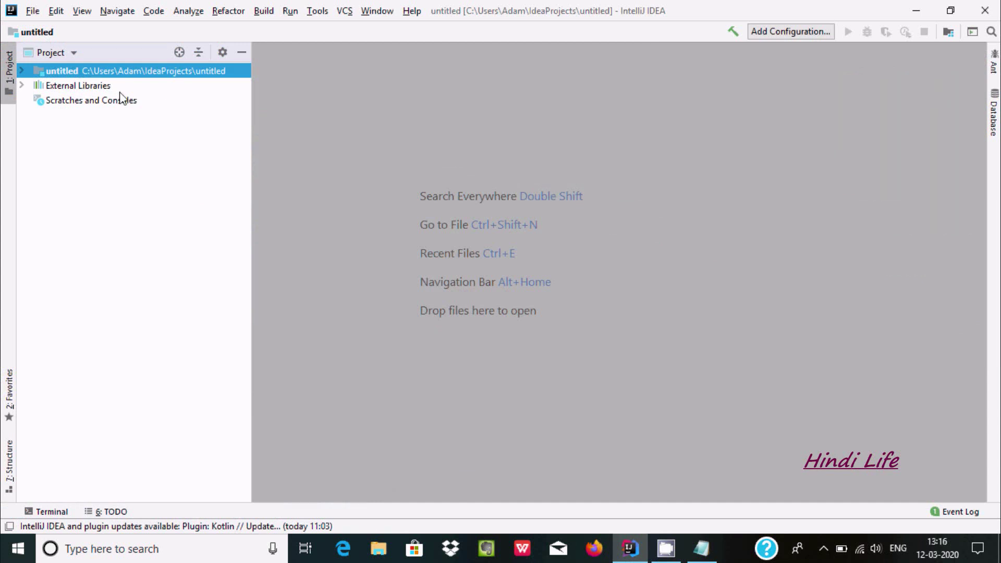
pyautogui.rightClick(75, 76)
pyautogui.moveTo(187, 80)
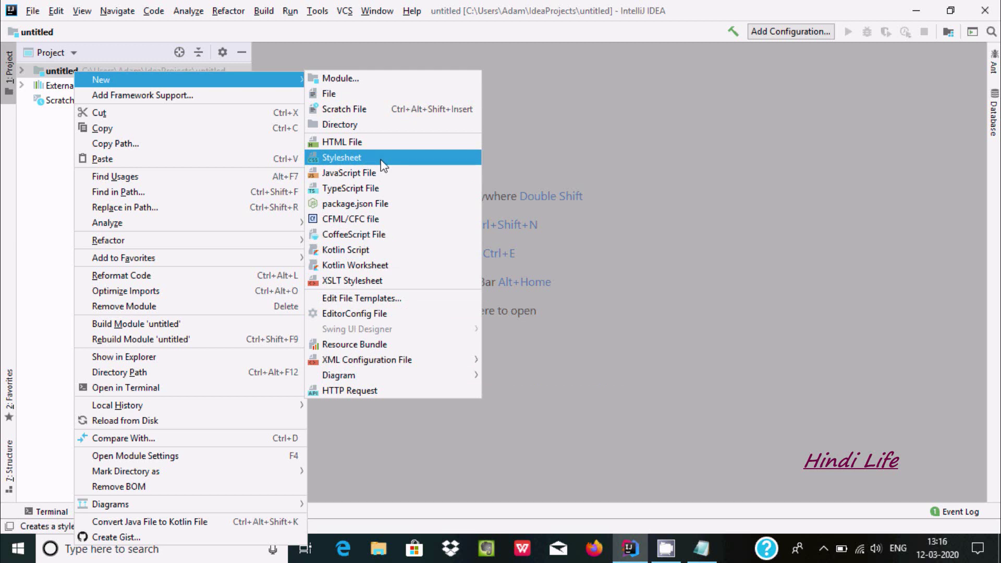
pyautogui.click(512, 88)
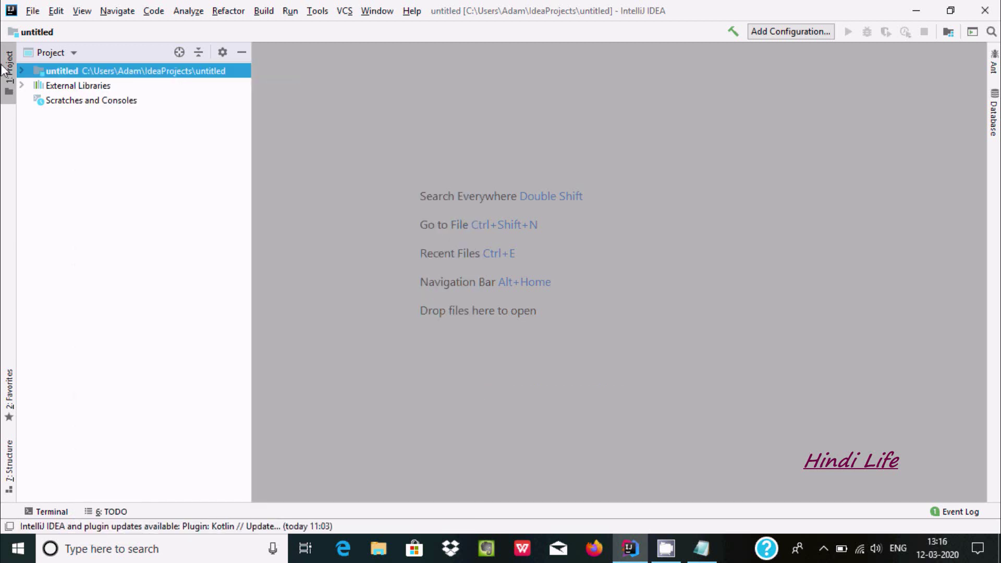
pyautogui.click(34, 13)
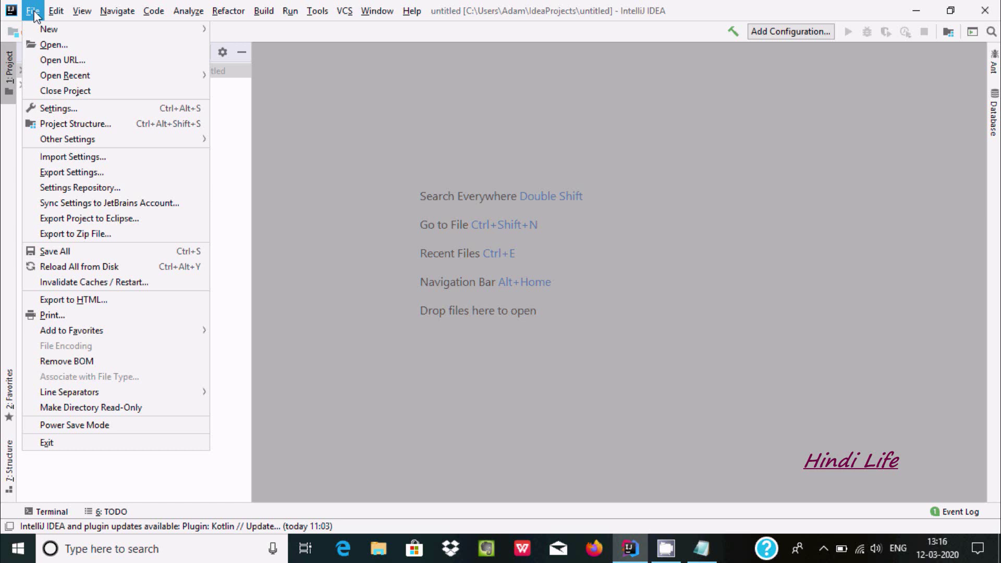
# Step: Go to Settings > Plugins and search the Marketplace for R
pyautogui.click(54, 109)
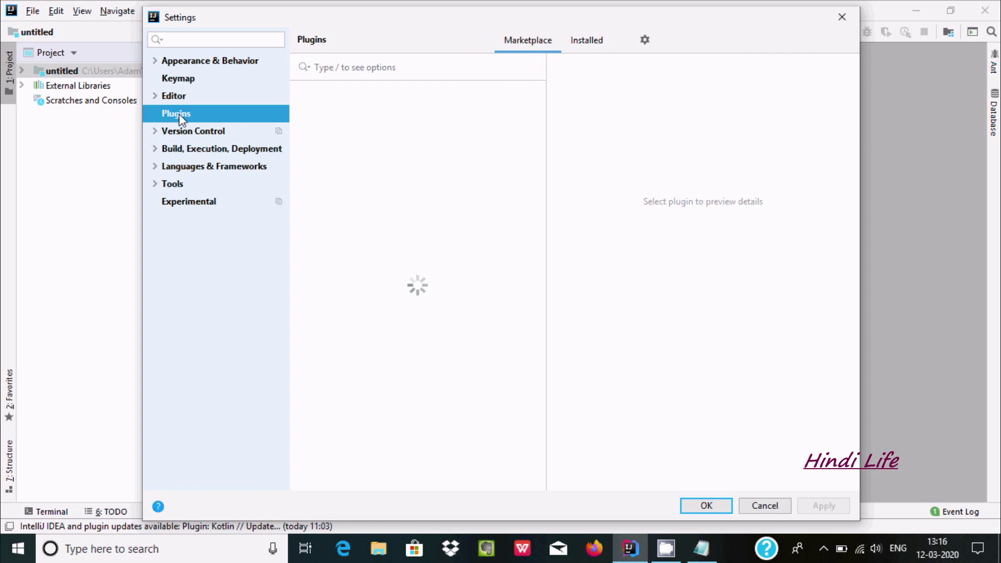
pyautogui.click(360, 64)
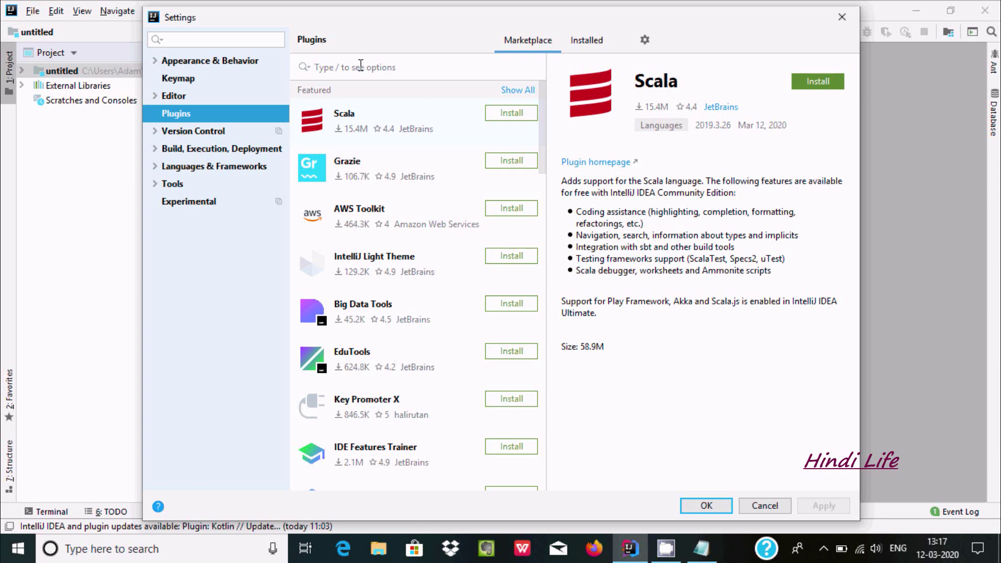
pyautogui.write('R')
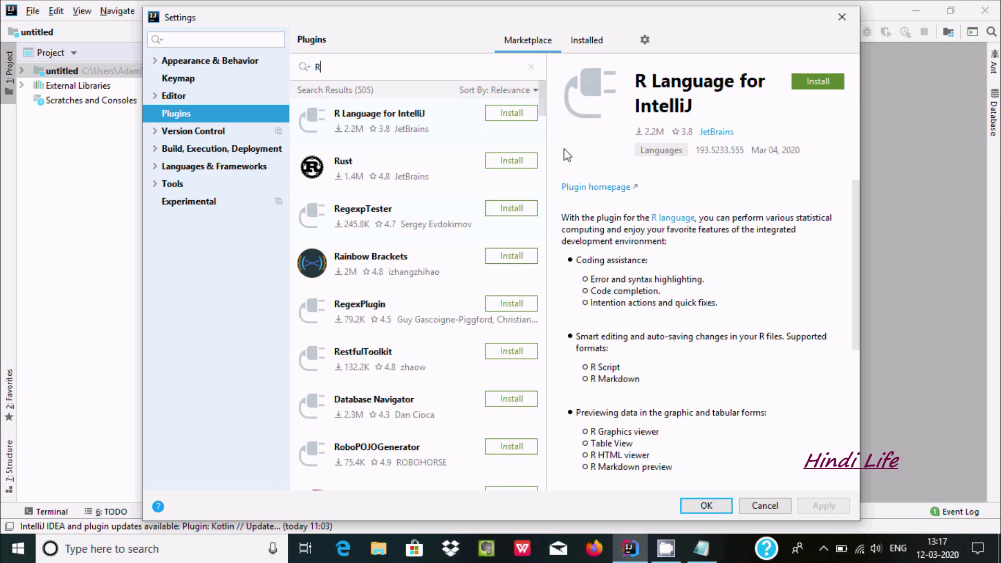
# Step: Install the R Language for IntelliJ plugin and ask to restart the IDE
pyautogui.click(511, 113)
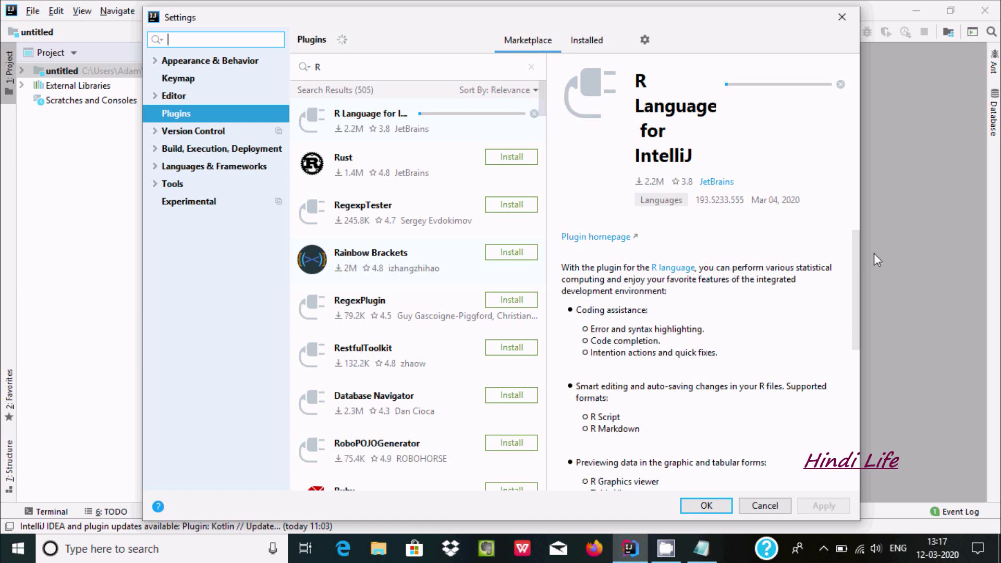
pyautogui.moveTo(854, 257)
pyautogui.mouseDown()
pyautogui.moveTo(848, 354)
pyautogui.moveTo(833, 173)
pyautogui.mouseUp()
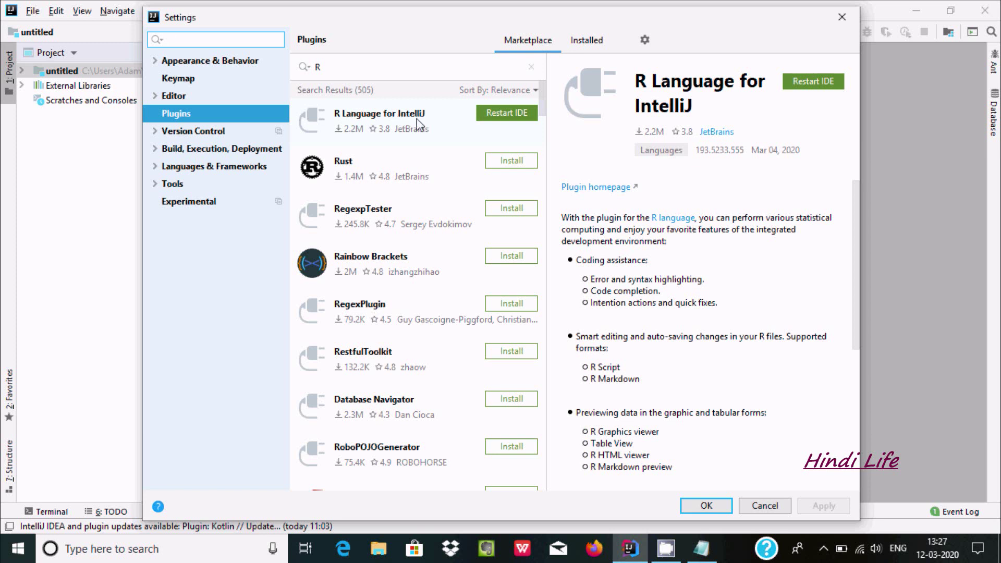
pyautogui.click(506, 115)
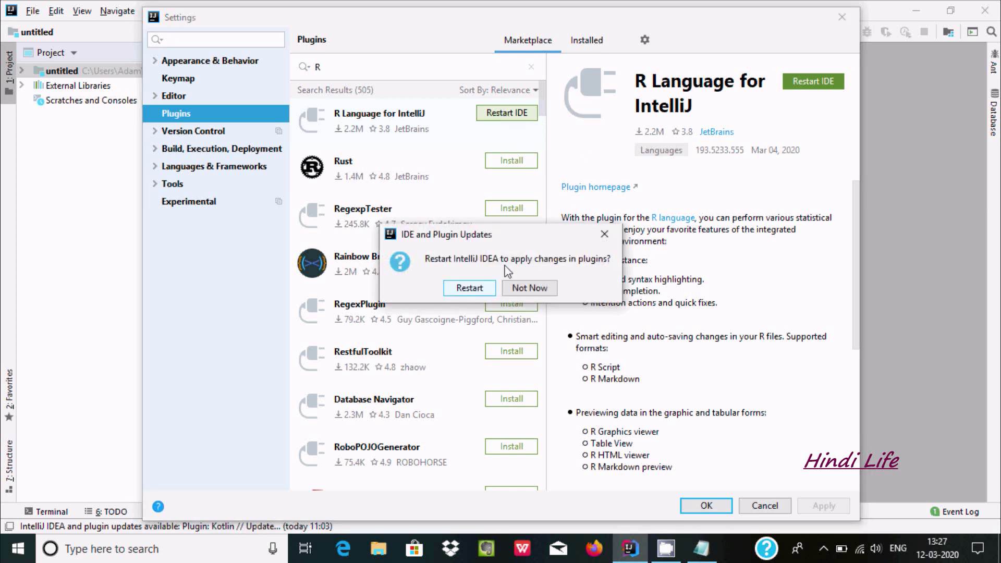
# Step: Confirm Restart in the IDE and Plugin Updates dialog
pyautogui.click(472, 288)
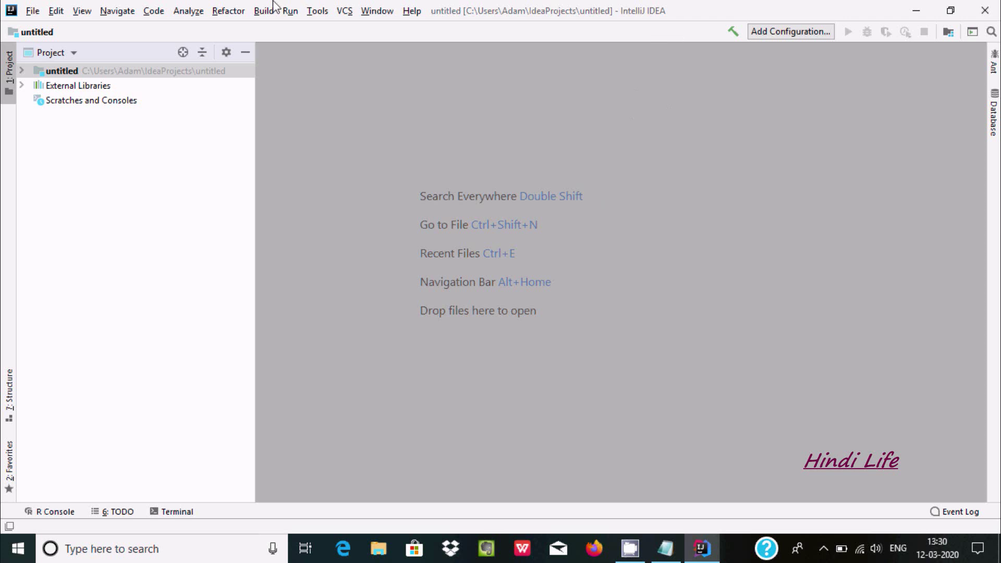
# Step: Add a new R Script named Test12 to the untitled project
pyautogui.rightClick(57, 75)
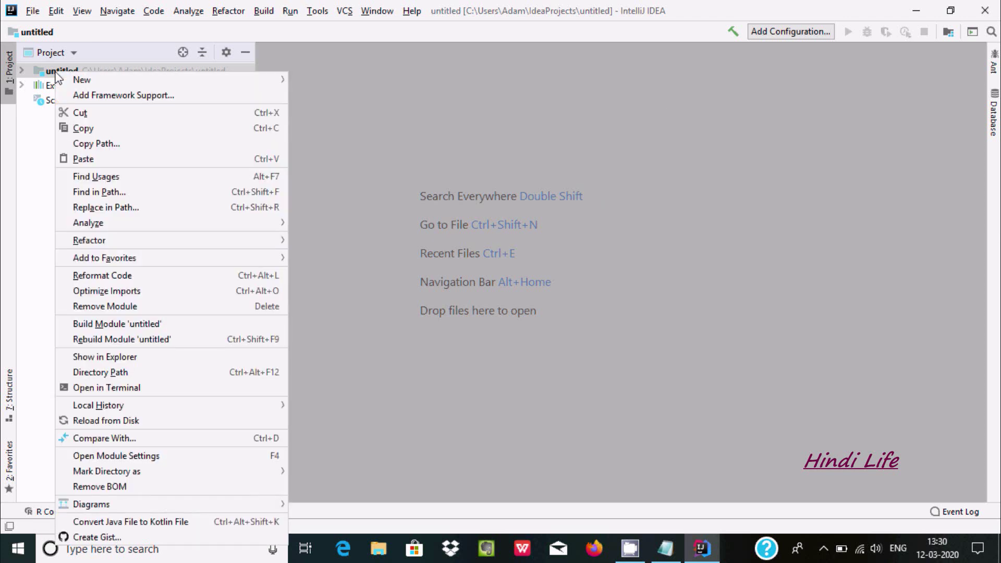
pyautogui.moveTo(82, 81)
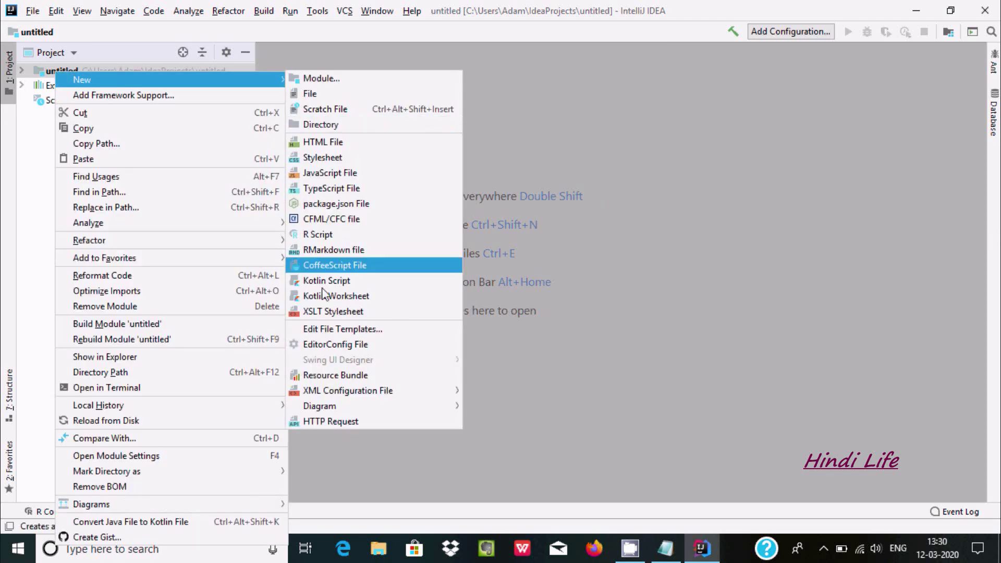
pyautogui.click(339, 236)
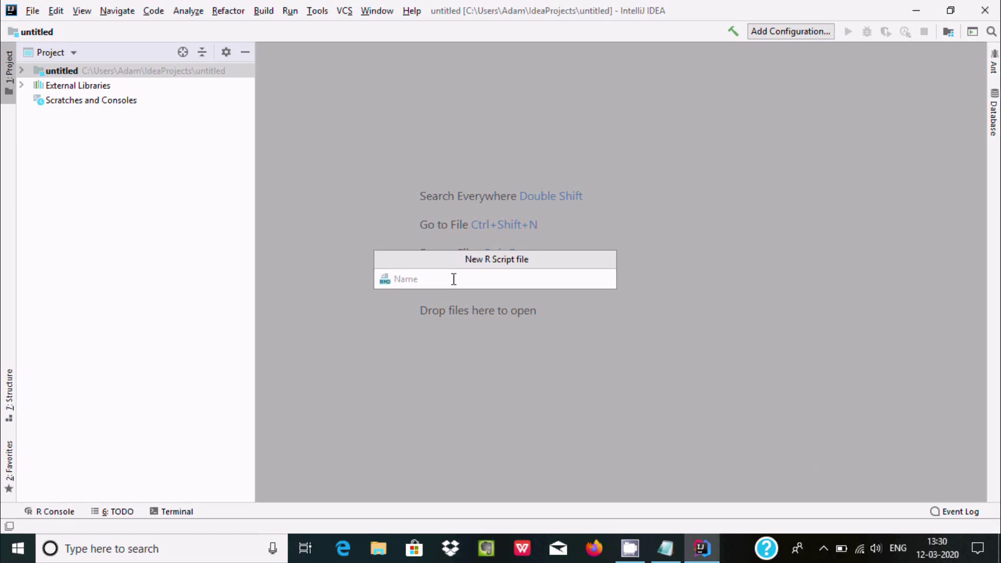
pyautogui.write('Test1')
pyautogui.write('2')
pyautogui.press('Return')
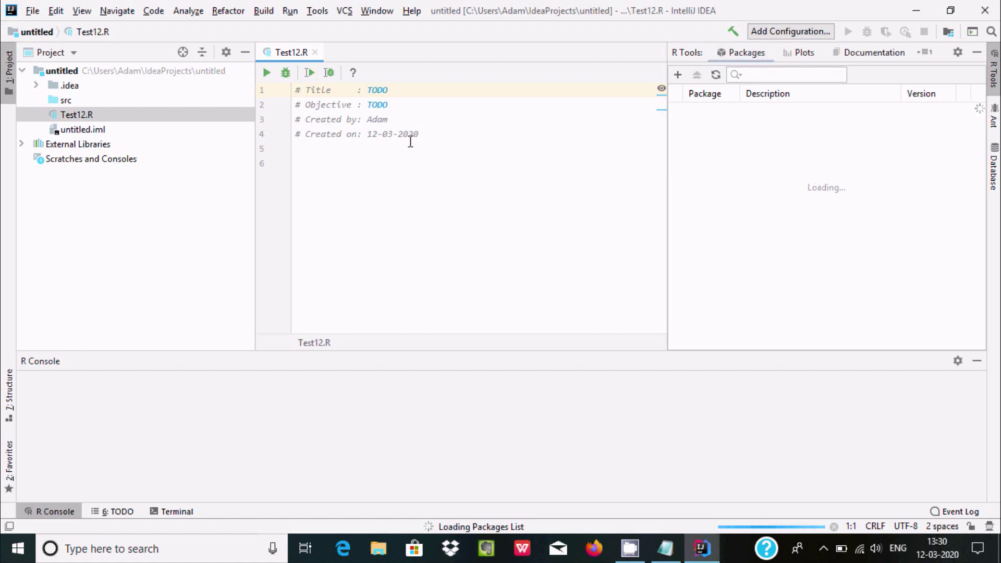
# Step: Replace Test12.R's template header with print("Hello World"), removing the trailing semicolon
pyautogui.click(427, 134)
pyautogui.hotkey('ctrl', 'shift', 'Home')
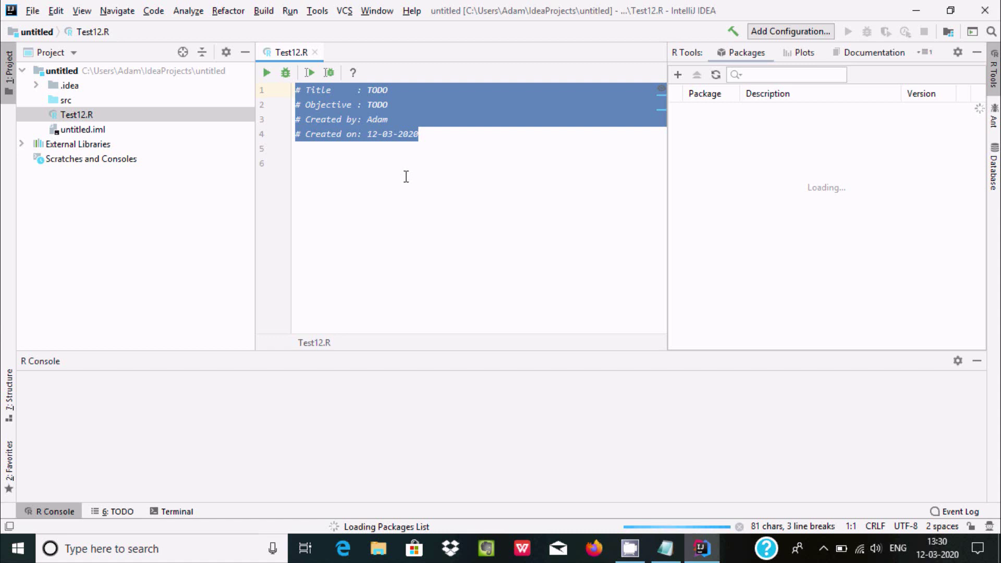
pyautogui.press('Delete')
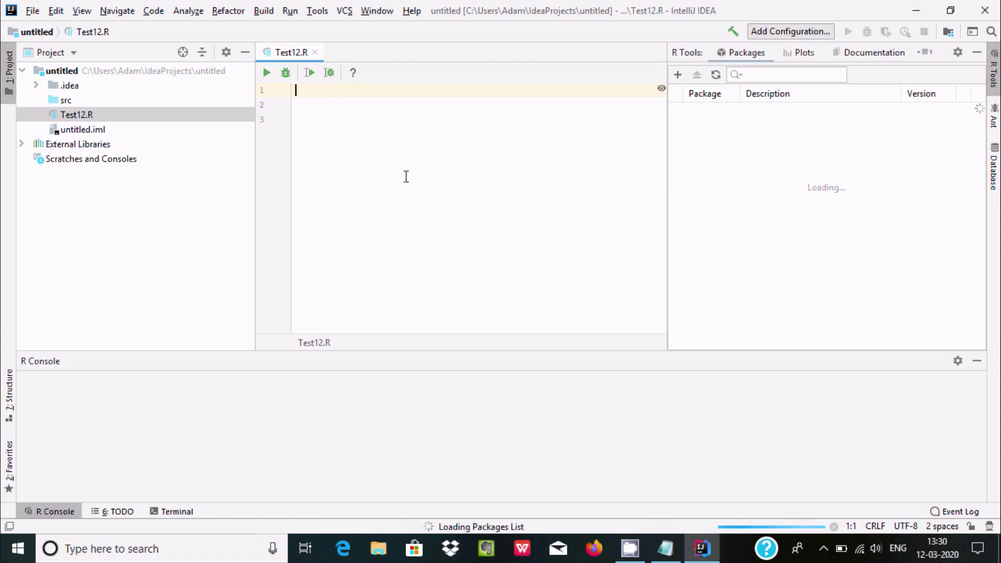
pyautogui.write('print')
pyautogui.write('(')
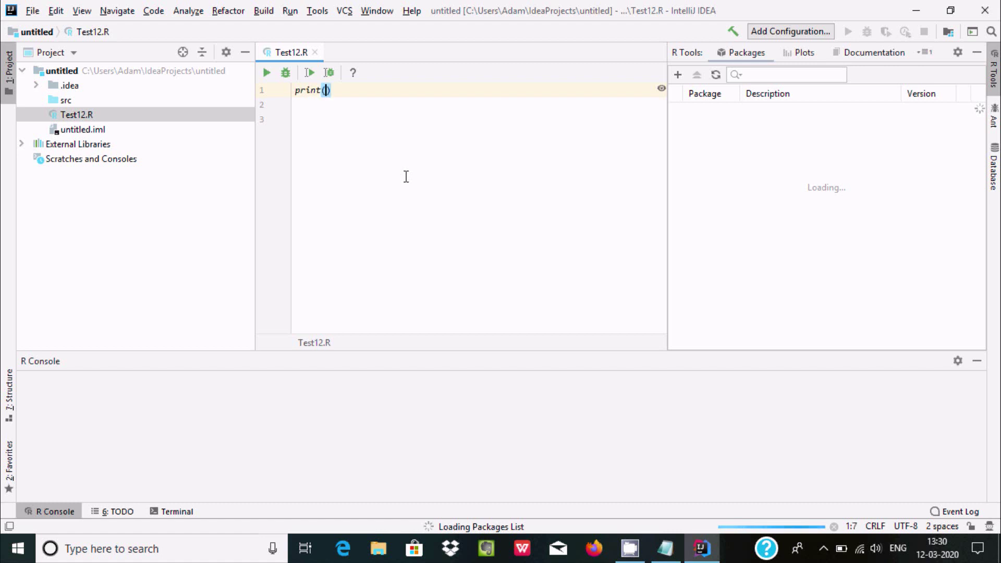
pyautogui.write('"H')
pyautogui.write('ello ')
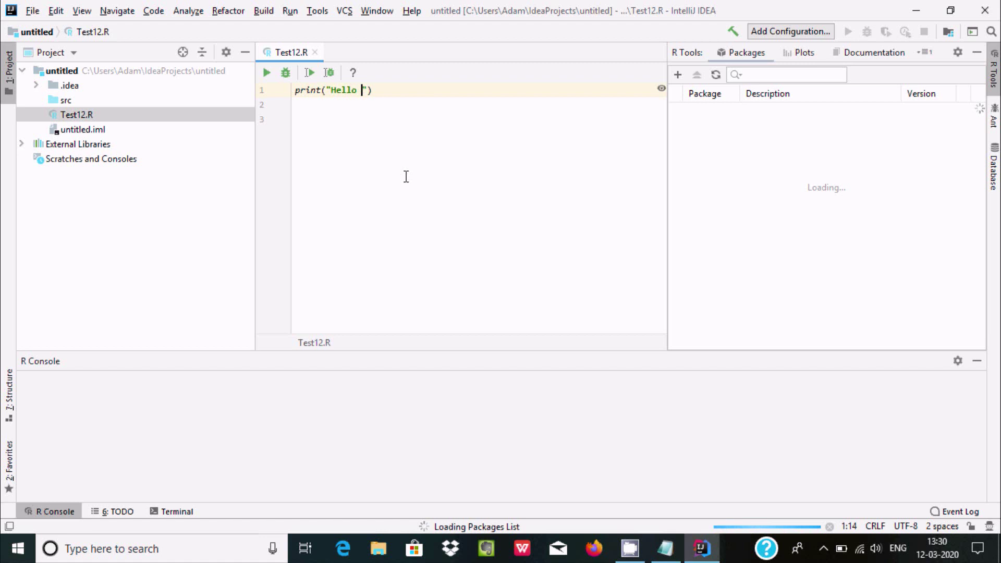
pyautogui.write('World')
pyautogui.write('");')
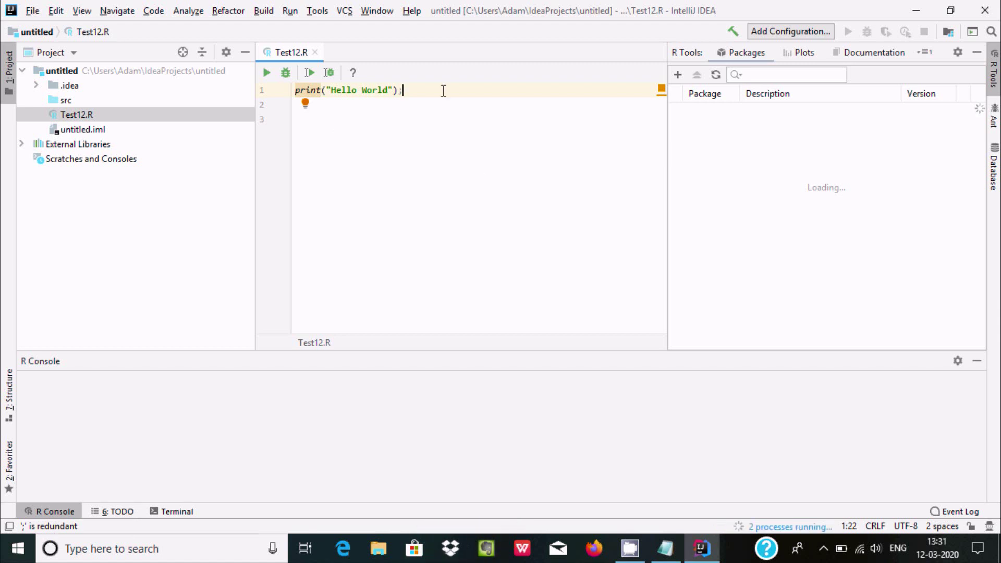
pyautogui.press('BackSpace')
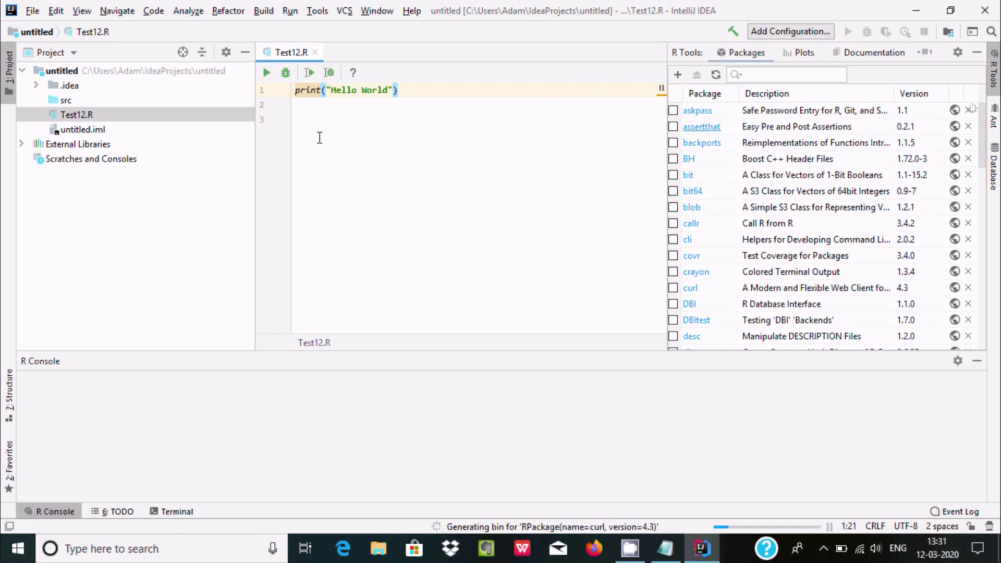
# Step: Run Test12.R in the R console, then place the cursor after 'World' to extend the text
pyautogui.click(266, 72)
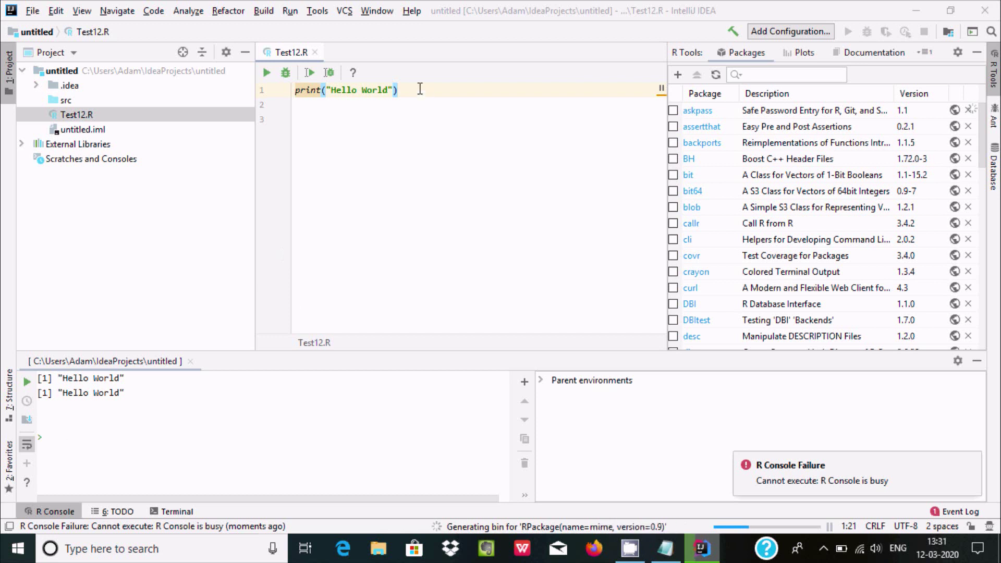
pyautogui.click(387, 90)
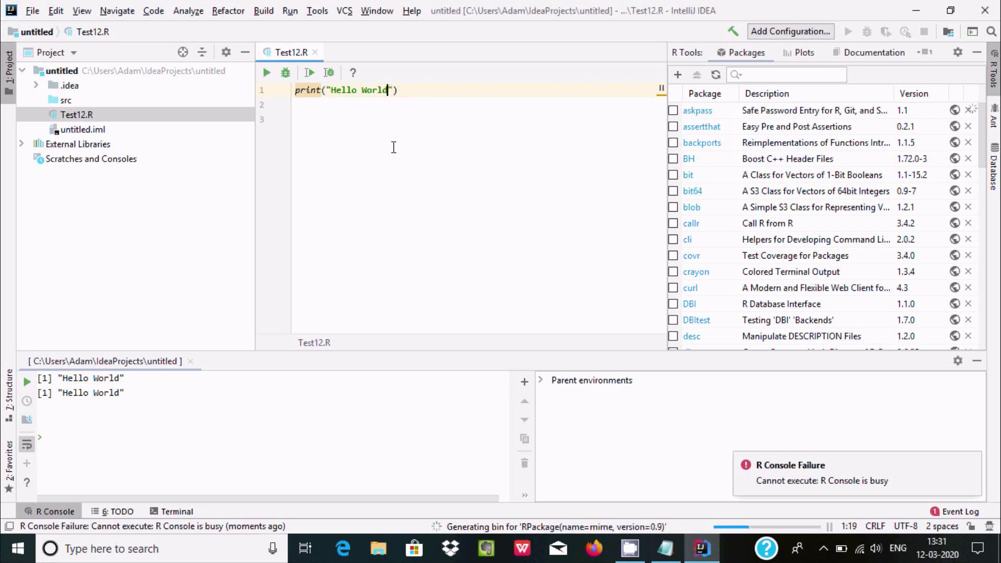
pyautogui.write('!!!')
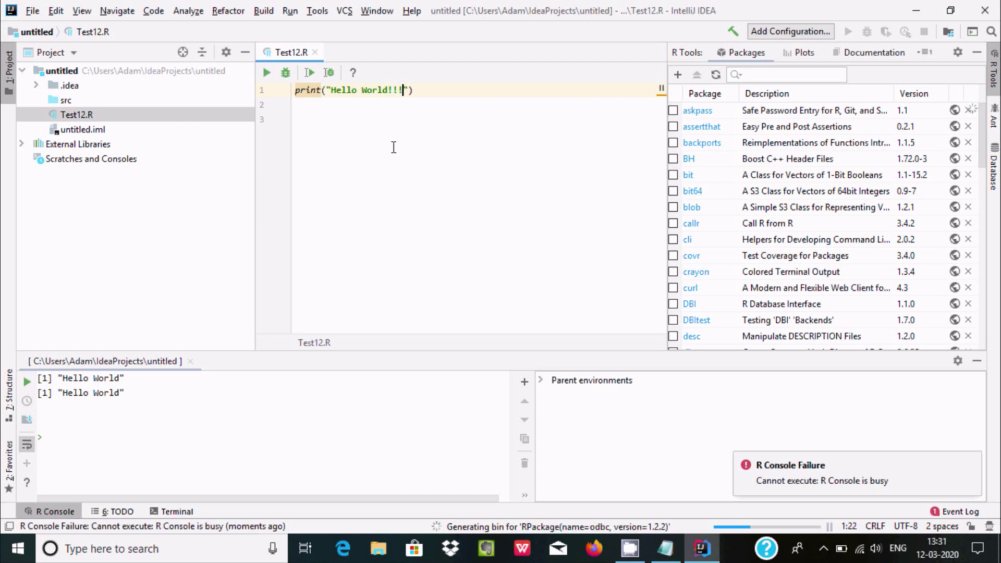
pyautogui.write('He')
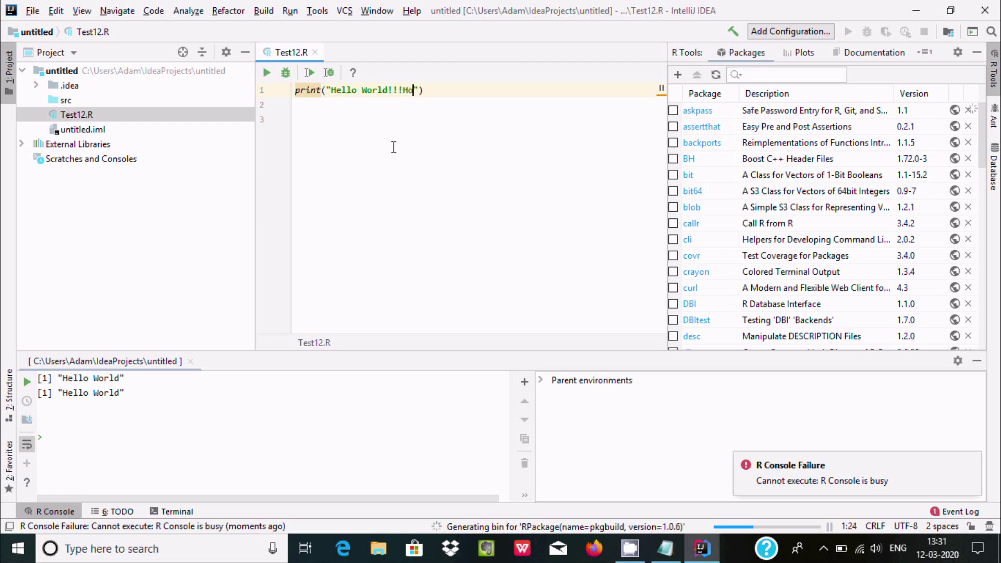
pyautogui.write('w are You')
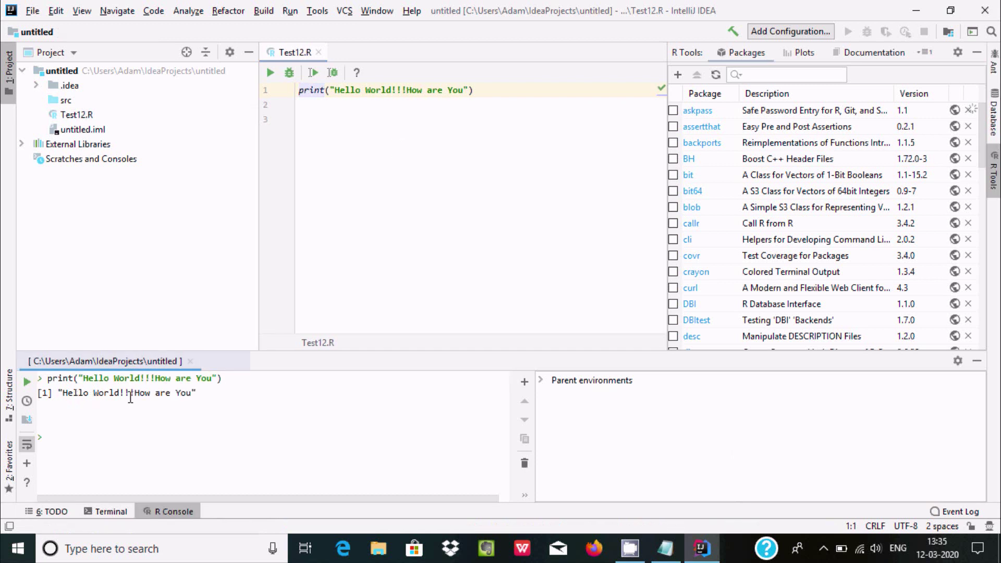
# Step: Enter 6+9, 9*4 and 7-9 at the R Console prompt, getting 15, 36 and -2
pyautogui.click(71, 439)
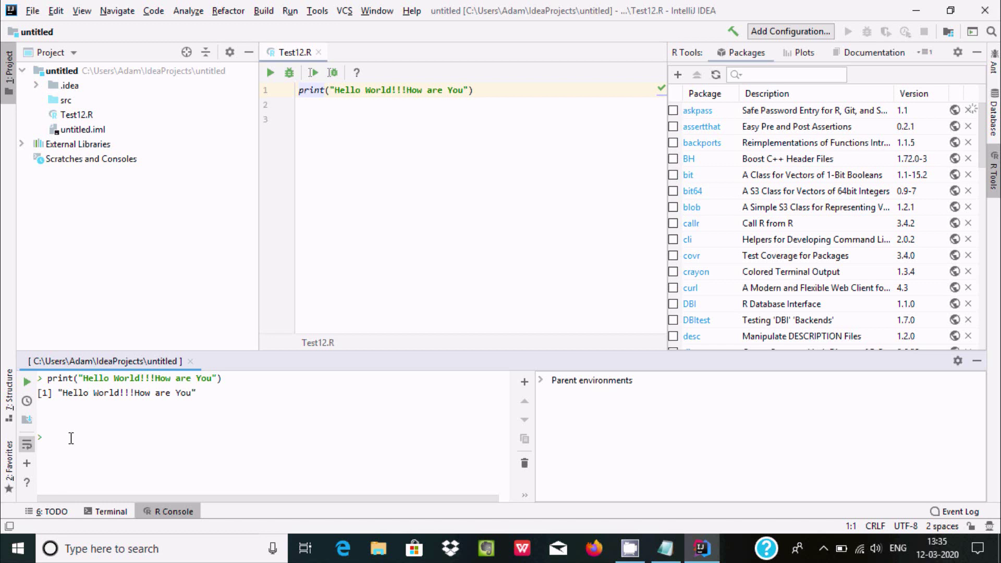
pyautogui.write('6')
pyautogui.write('+9')
pyautogui.press('Return')
pyautogui.write('9')
pyautogui.write('*4')
pyautogui.press('Return')
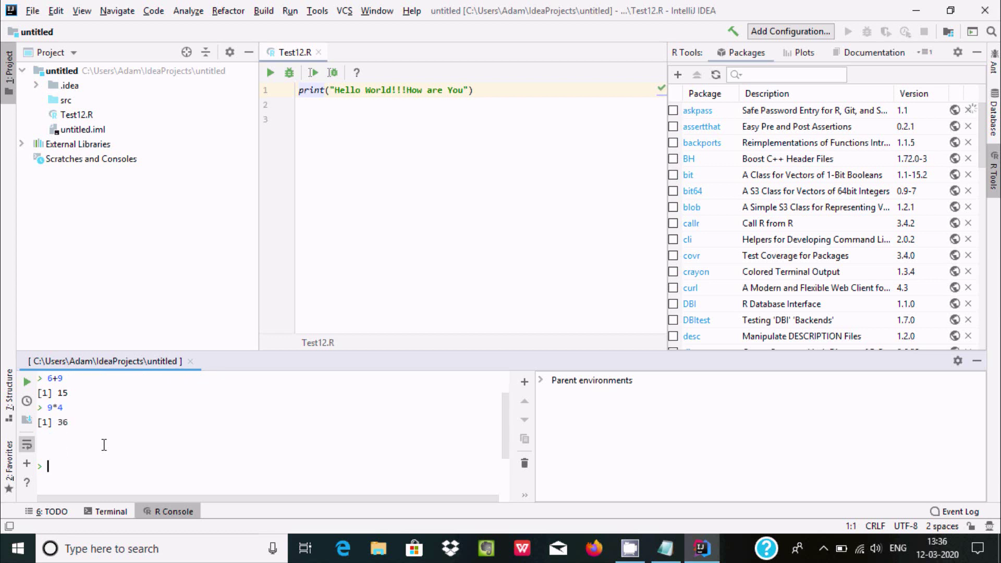
pyautogui.write('7-')
pyautogui.write('9')
pyautogui.press('Return')
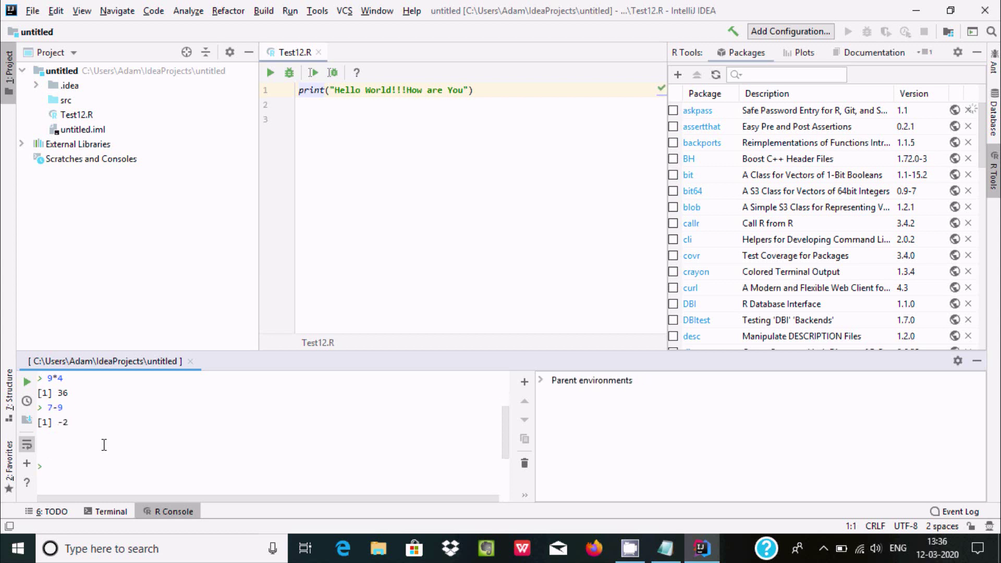